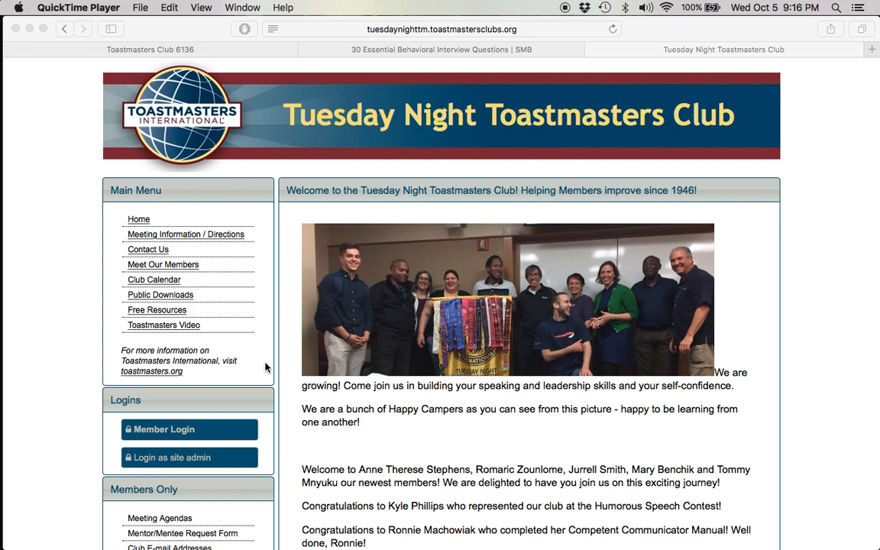
Step: Log in as site administrator using the saved club number and password
scroll(265, 368, down, 3)
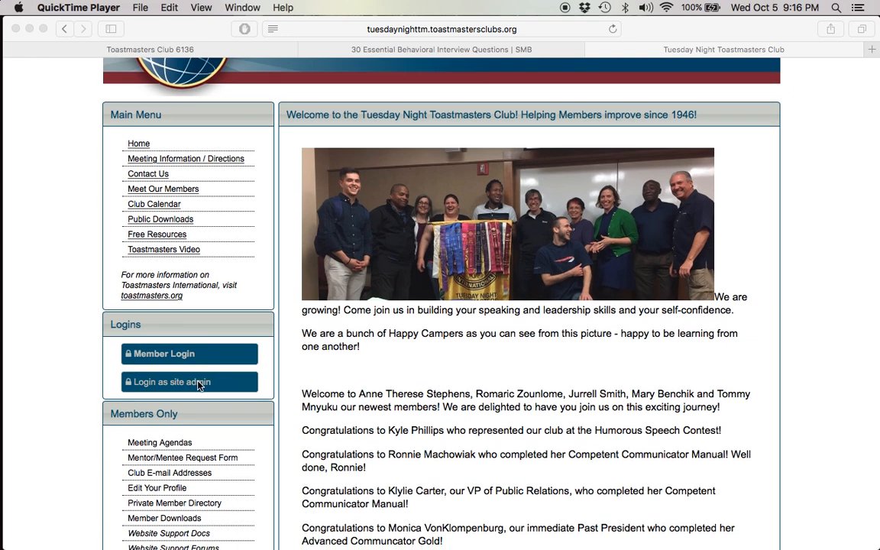
click(198, 385)
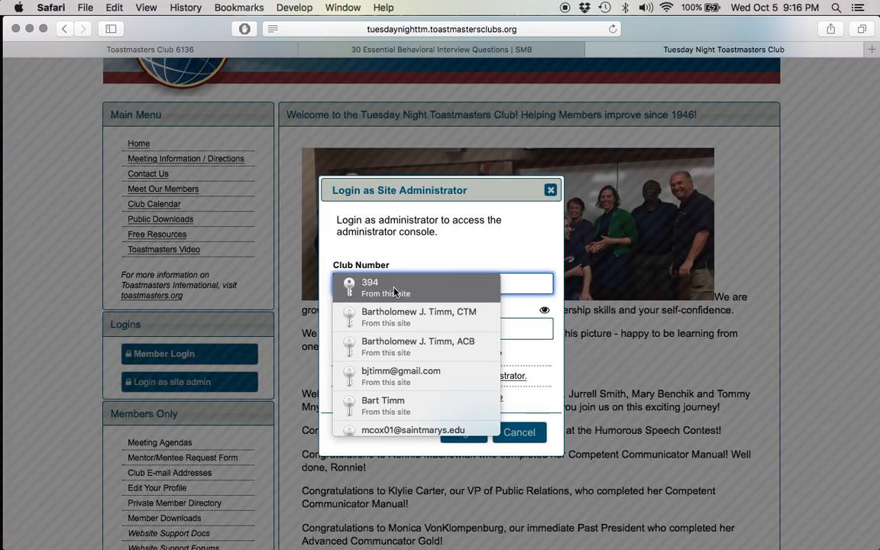
click(394, 288)
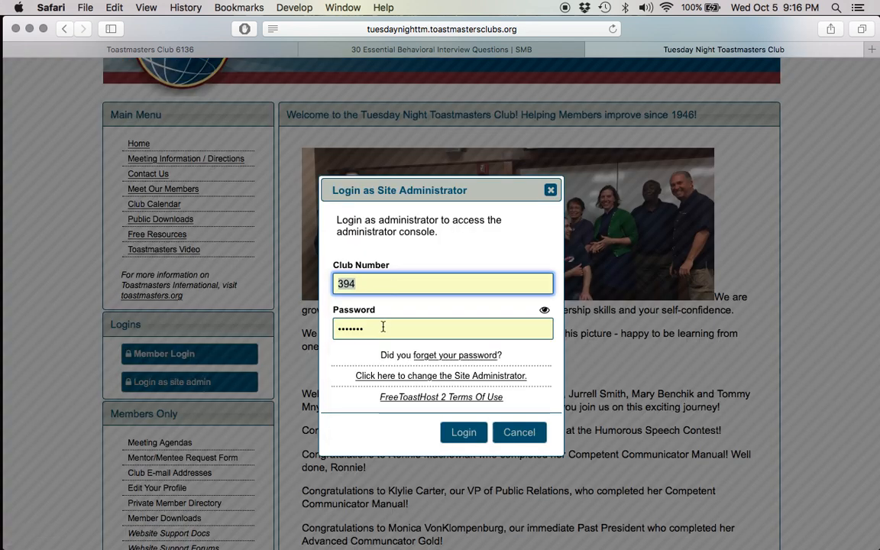
click(472, 437)
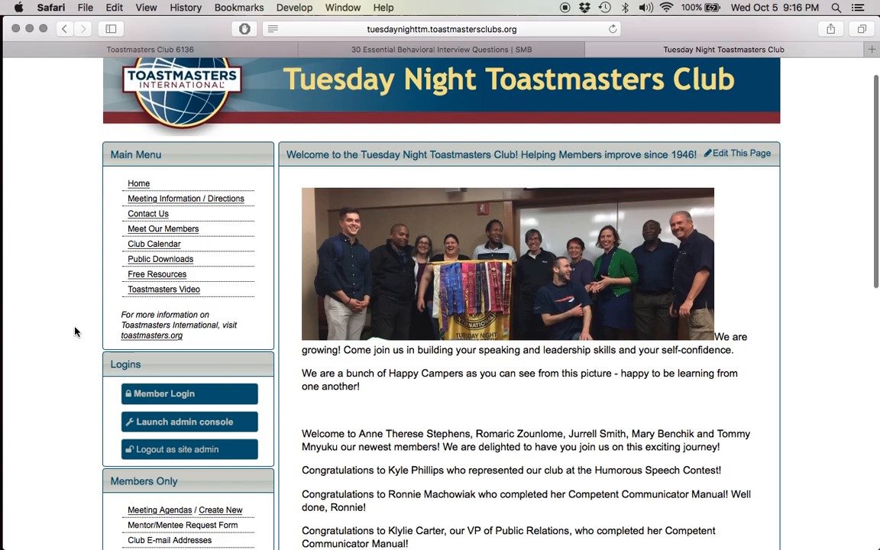
Step: Launch the site's admin console and open the floater message settings
scroll(75, 331, down, 3)
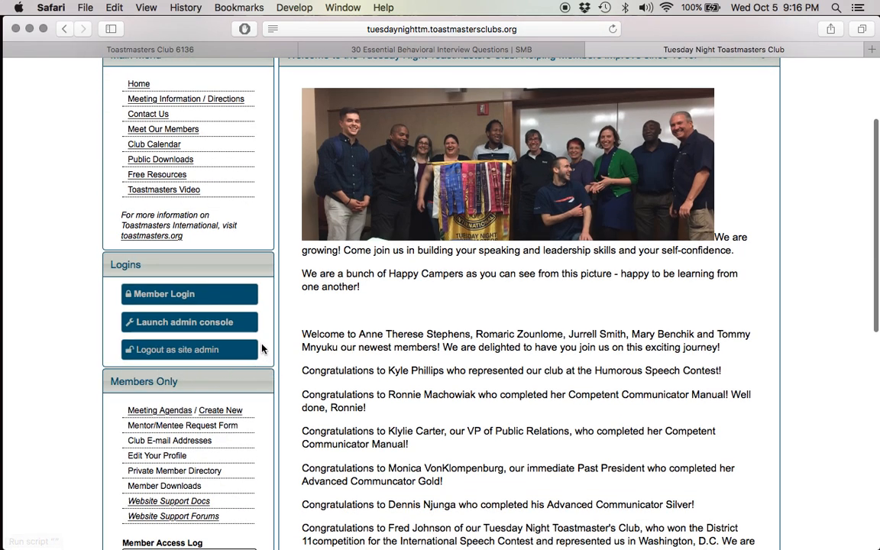
click(218, 327)
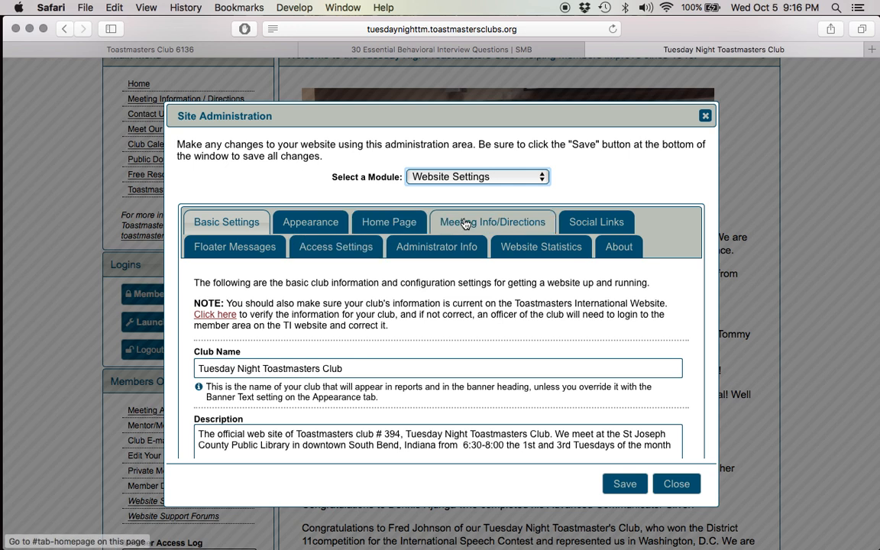
click(230, 251)
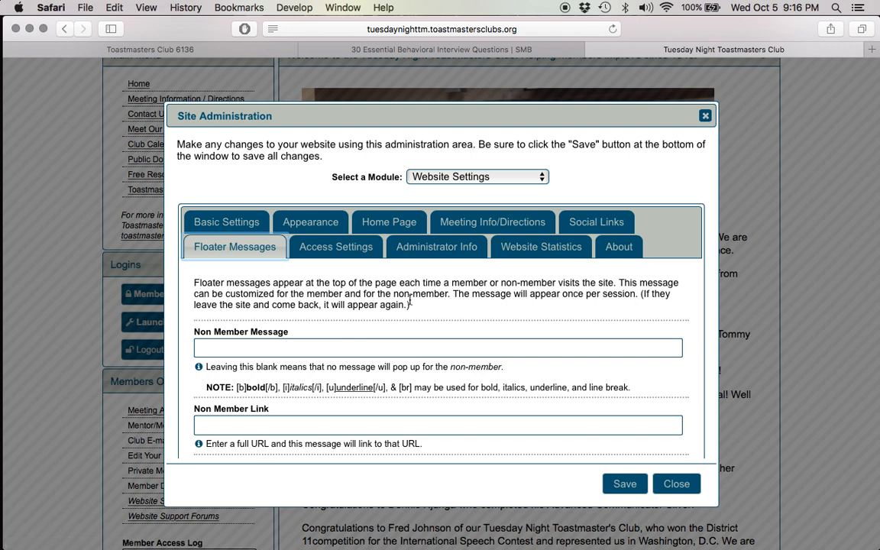
Step: Set the floater message for non-members to "Afraid of speaking in public? We can help!"
scroll(556, 315, down, 1)
scroll(555, 315, down, 2)
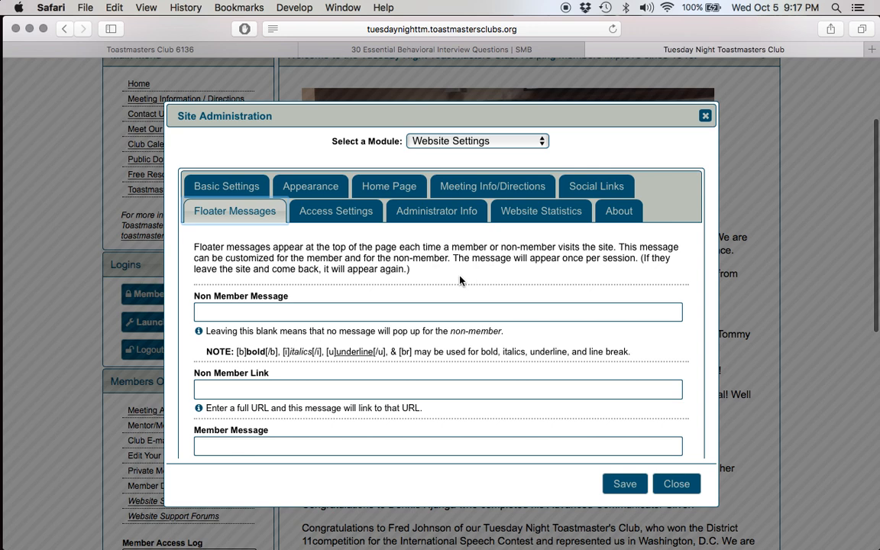
click(228, 311)
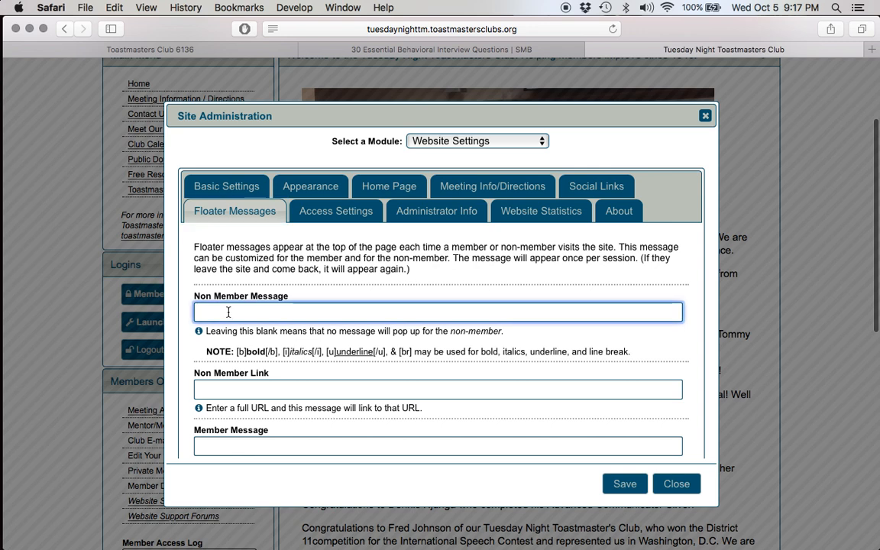
text(Afraid of speaking )
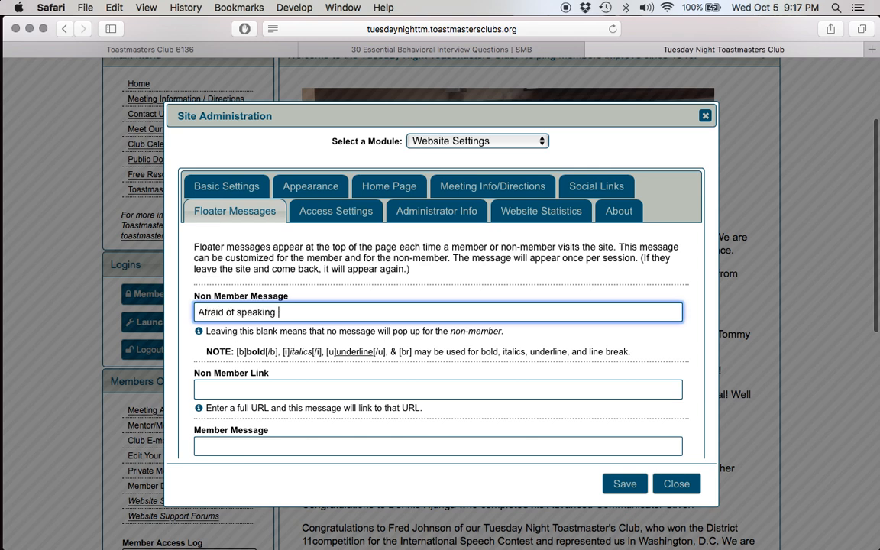
text(in public? We can  help!)
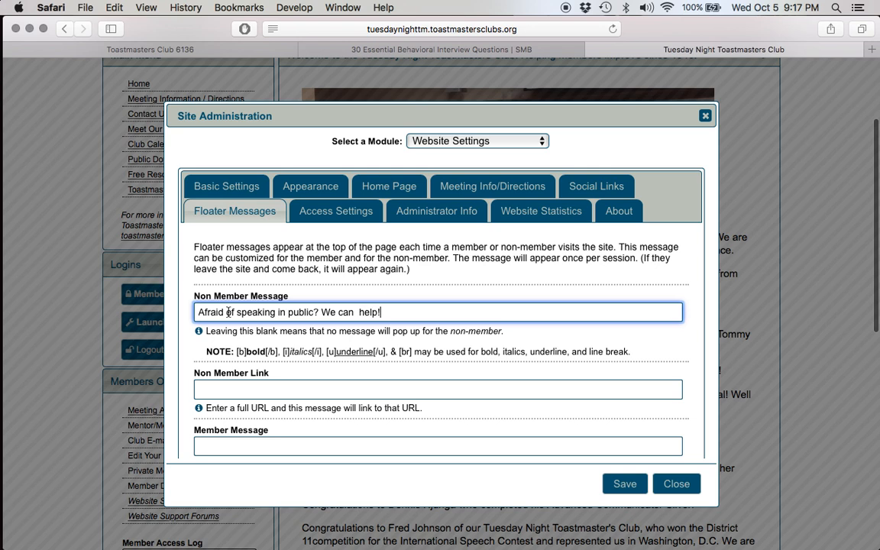
click(356, 312)
key(BackSpace)
Step: Set the member floater message to "Be sure to look at the future agenda and sign up for roles!" and save the settings
scroll(477, 383, down, 1)
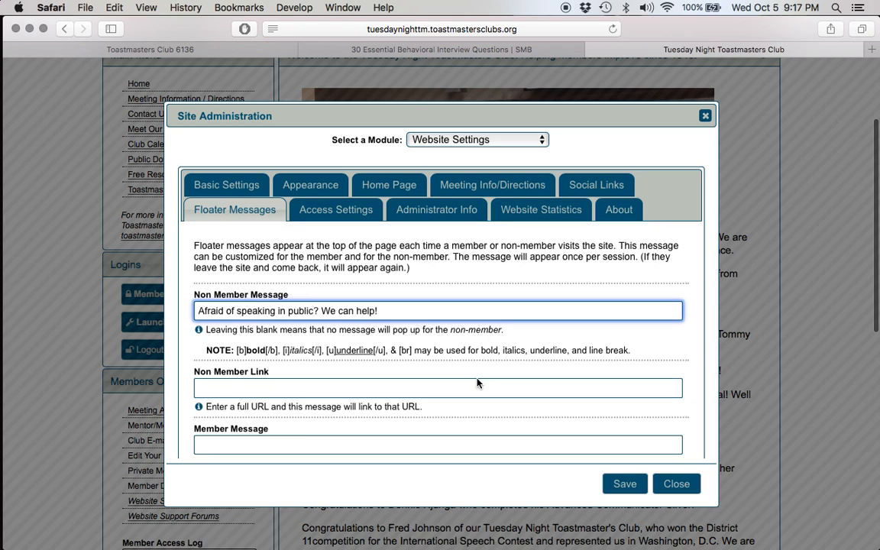
scroll(477, 383, down, 3)
click(210, 337)
text(Be)
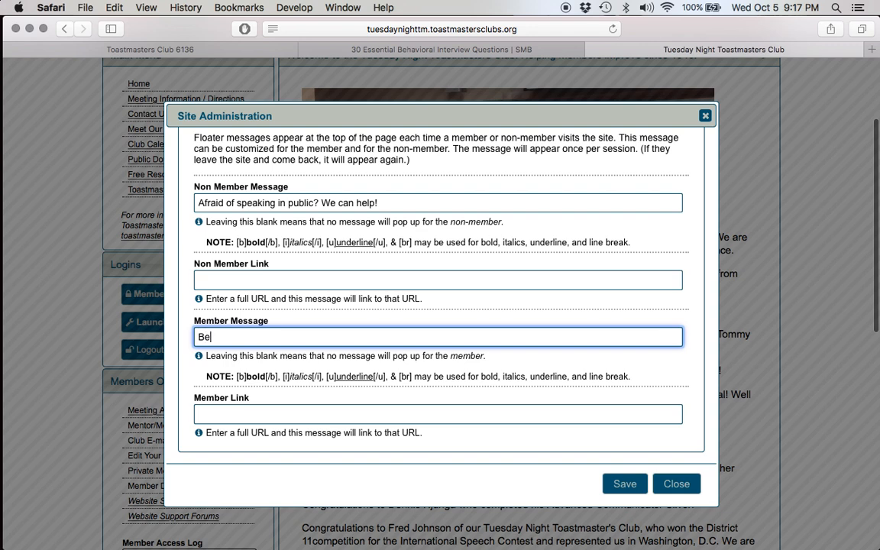
text( sure to look at the future a)
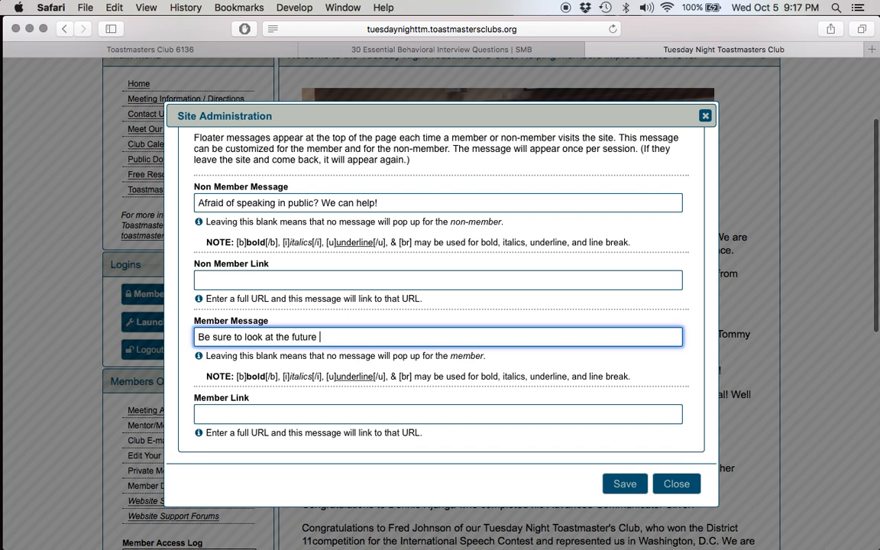
text(genda and sign up for roles!)
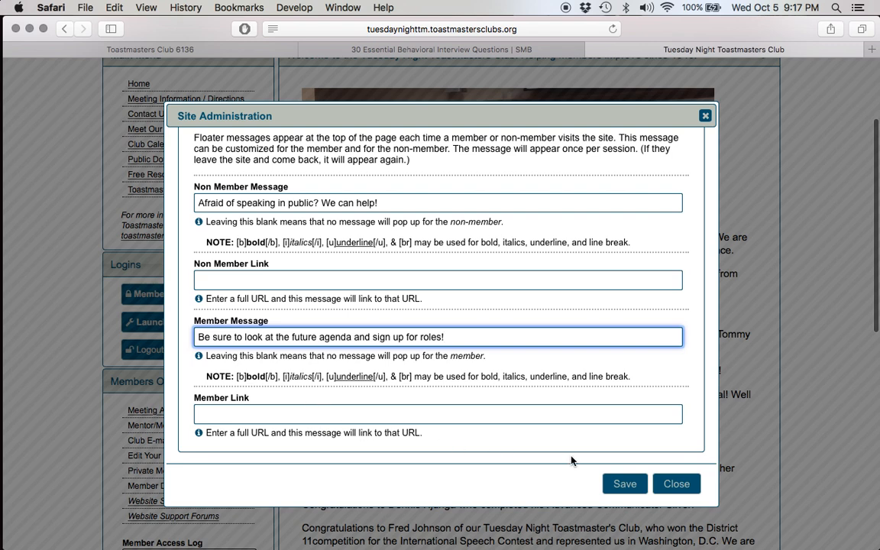
click(618, 483)
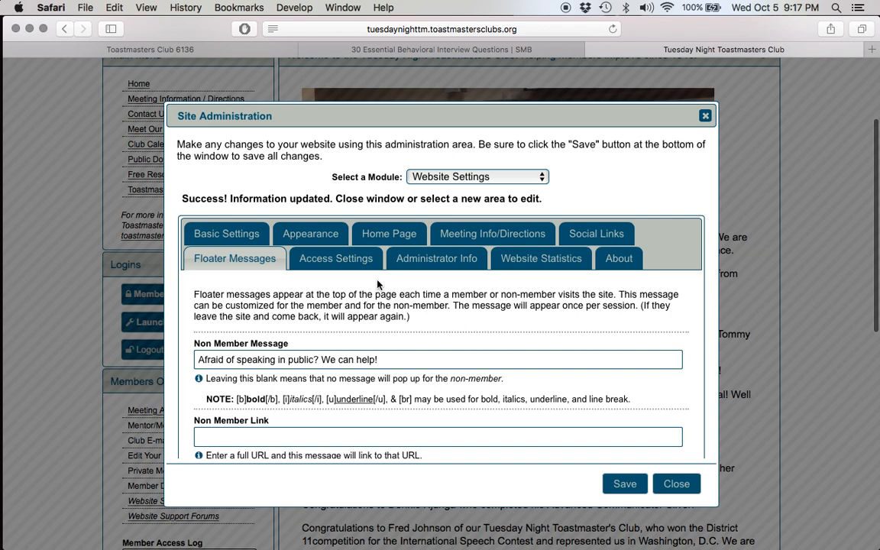
Step: In the access settings, allow the Vice President Education to access Membership Management and save the change
click(340, 257)
scroll(612, 346, down, 5)
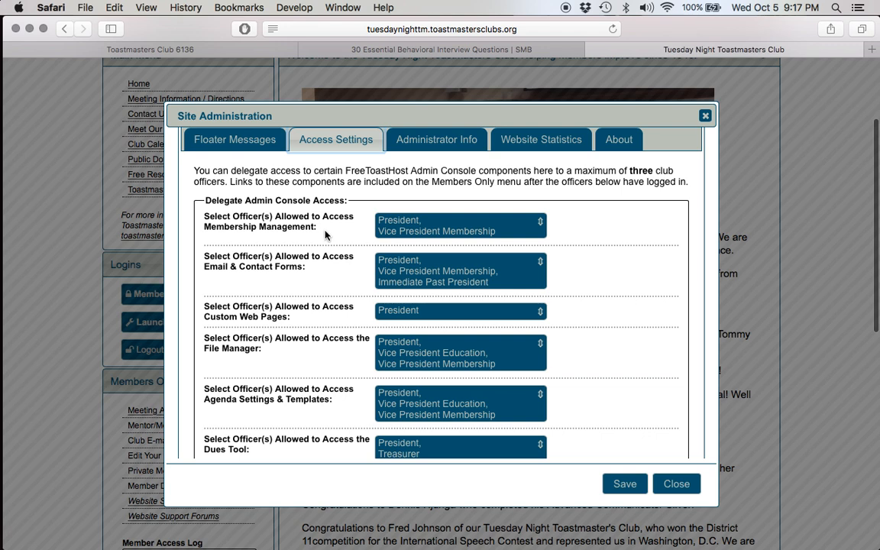
click(539, 226)
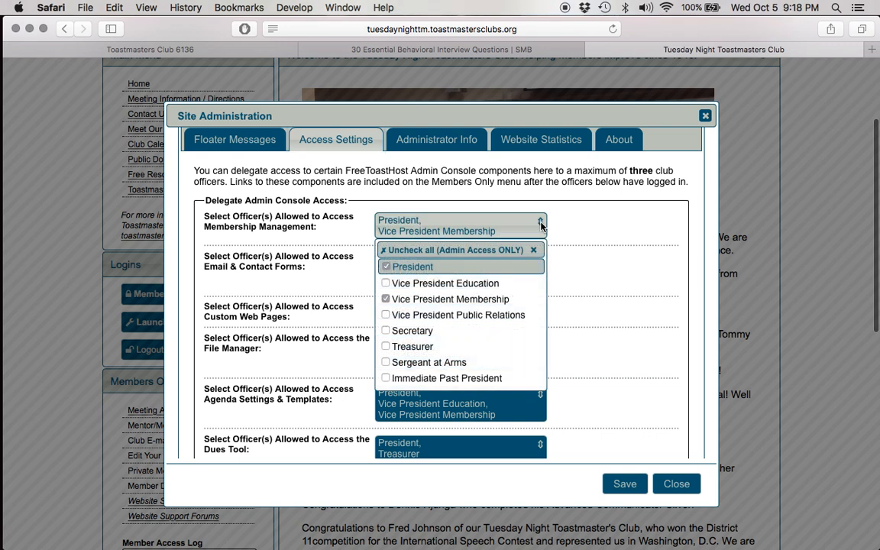
click(385, 283)
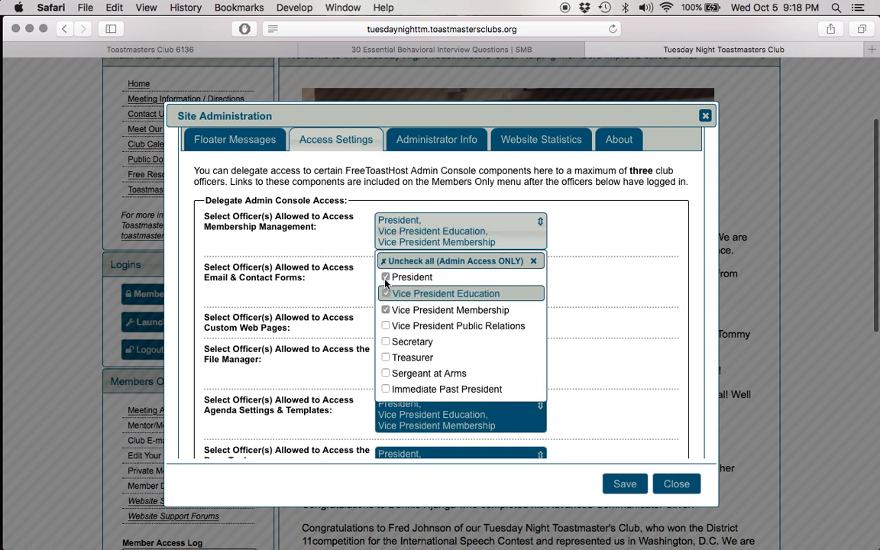
click(388, 327)
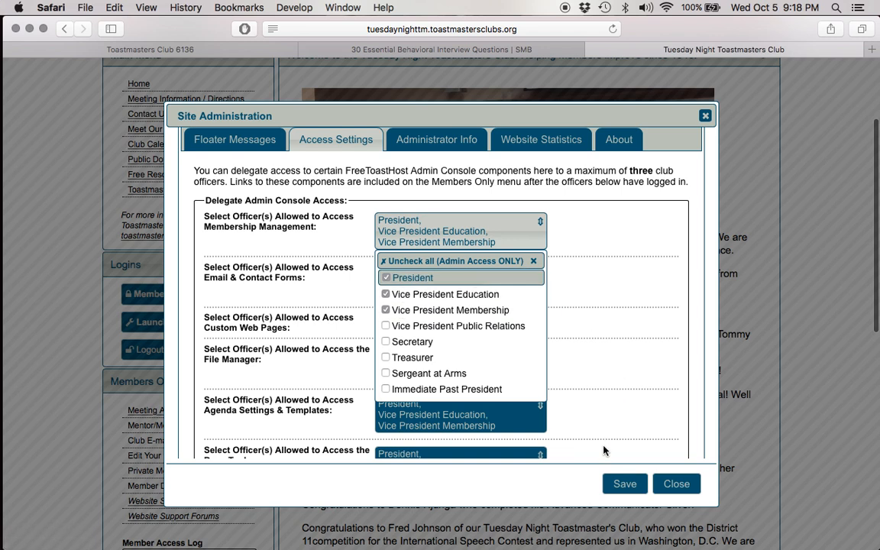
click(625, 485)
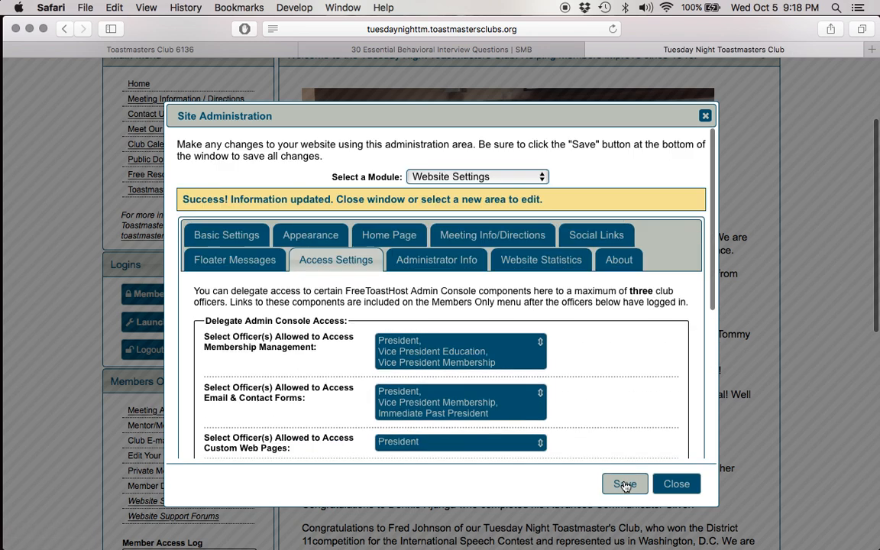
Step: Try to add the Vice President Public Relations to the officers allowed to access Email & Contact Forms, and save
scroll(611, 407, down, 3)
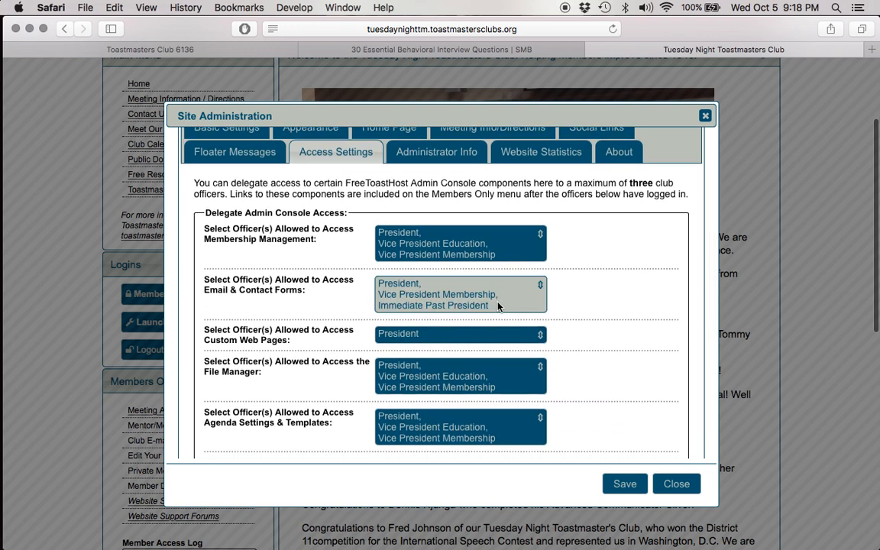
click(540, 286)
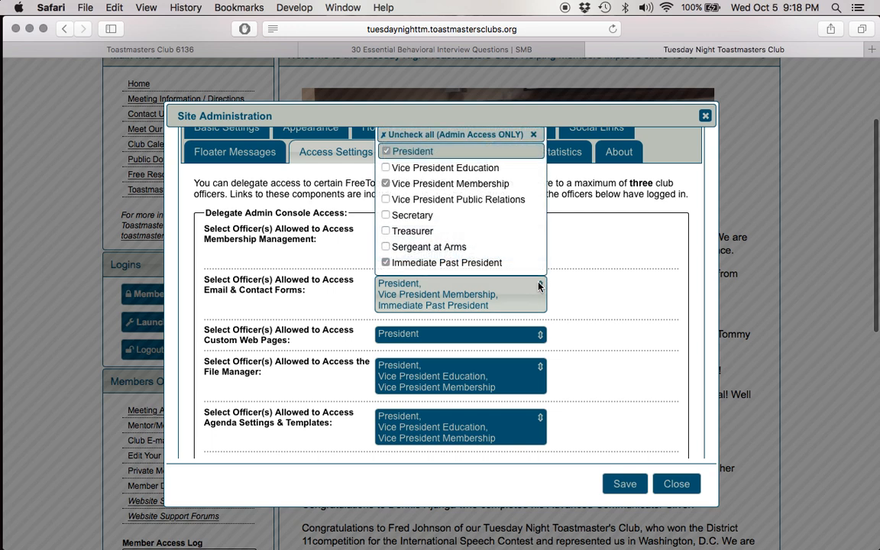
click(388, 201)
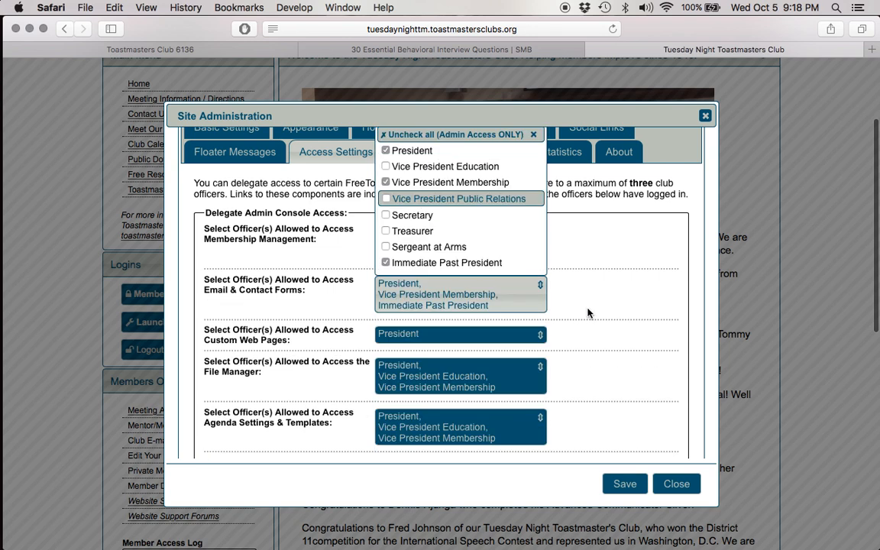
click(625, 483)
Step: Allow the Vice President Public Relations to access Custom Web Pages and save the change
scroll(574, 294, down, 5)
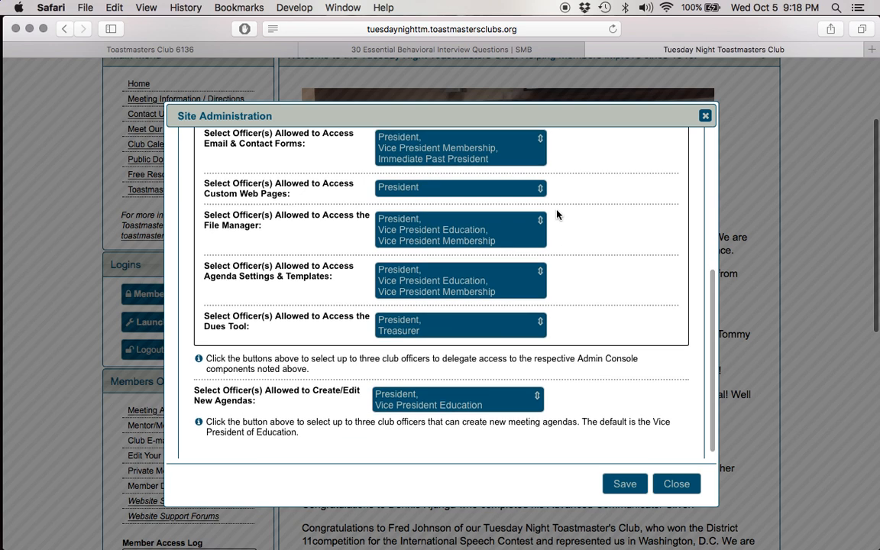
click(540, 194)
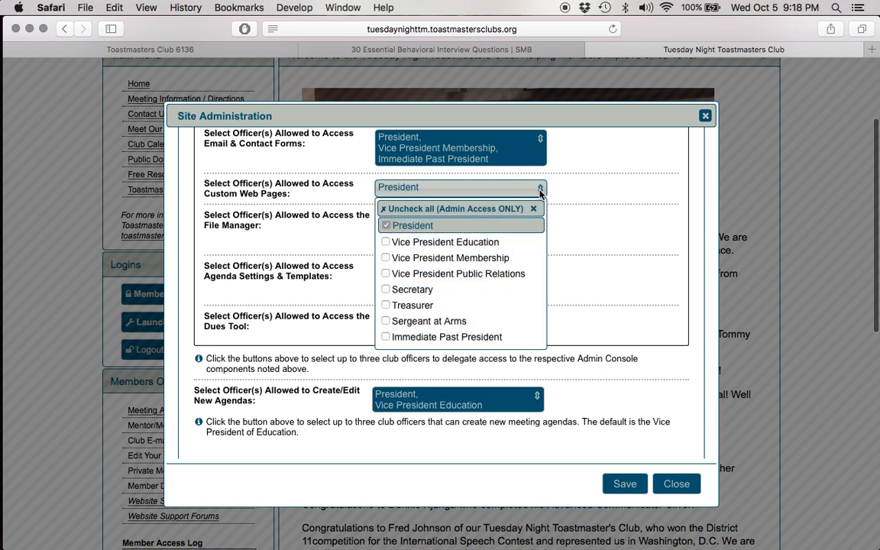
click(388, 275)
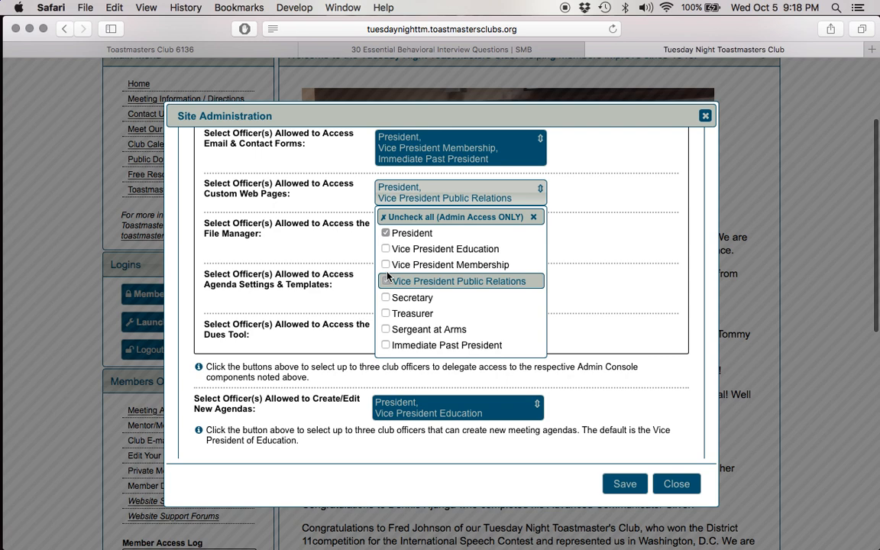
click(625, 492)
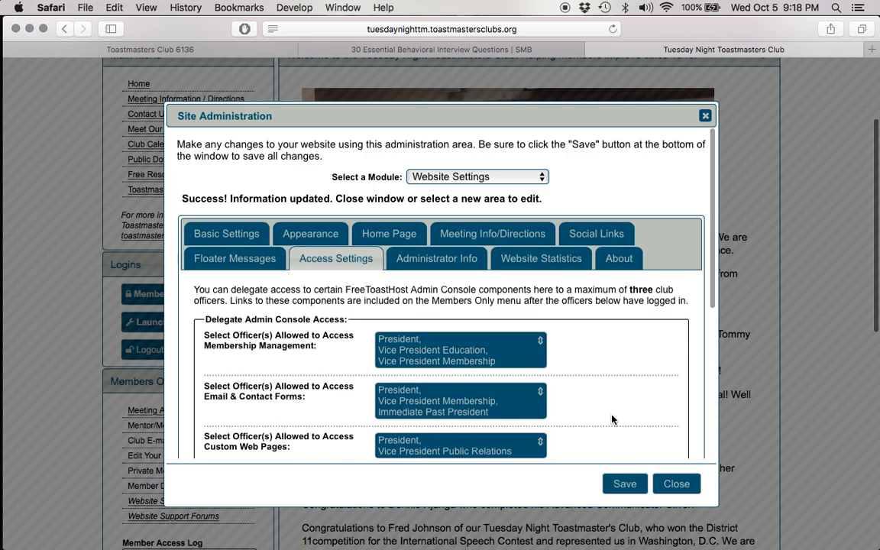
Step: Review the remaining officer access settings, save them and close the site administration window
scroll(612, 420, down, 10)
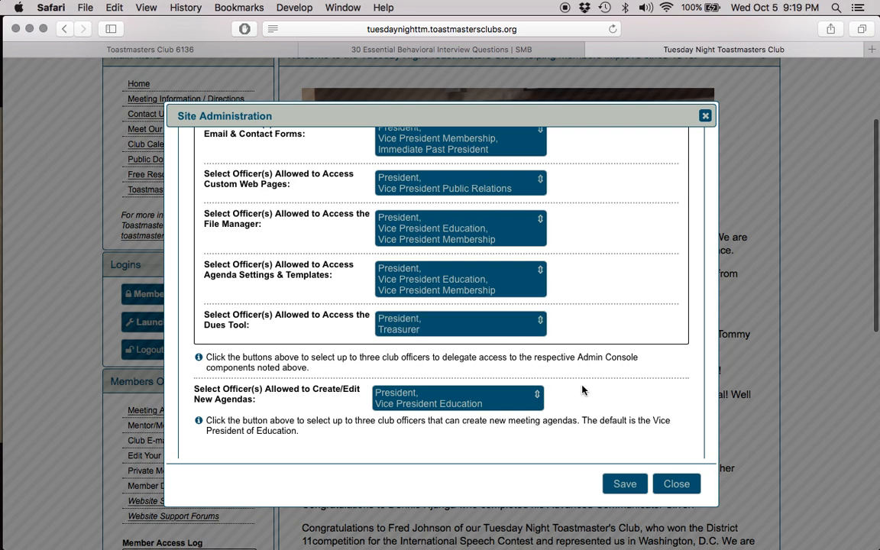
click(625, 484)
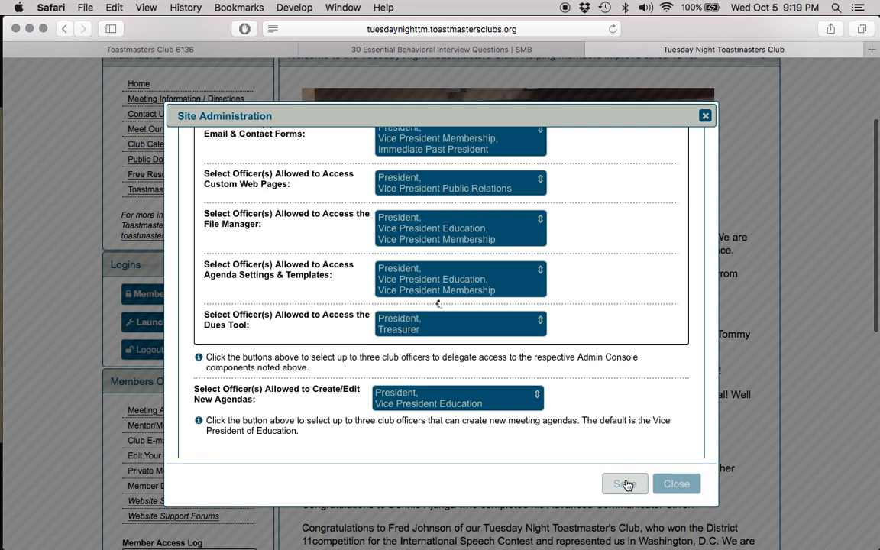
click(676, 485)
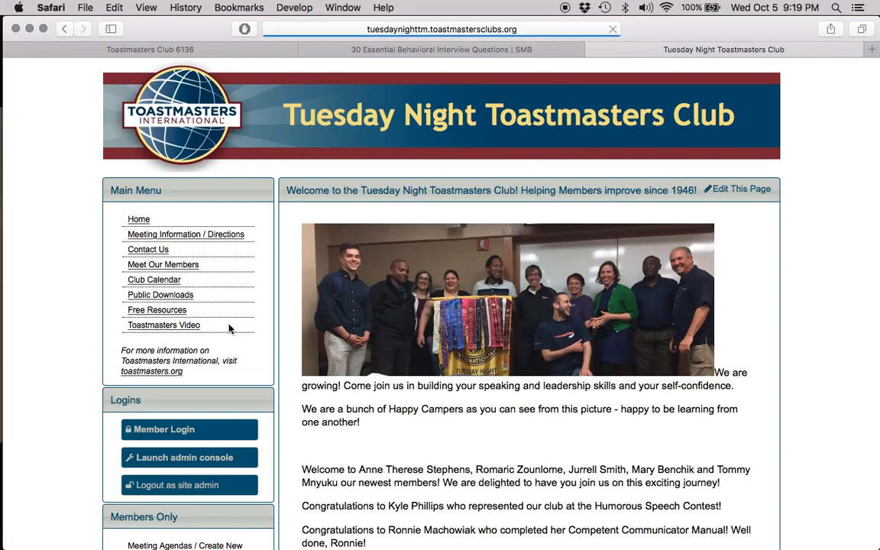
Step: Reopen the admin console and view the administrator information with its additional explanation expanded
scroll(240, 382, down, 2)
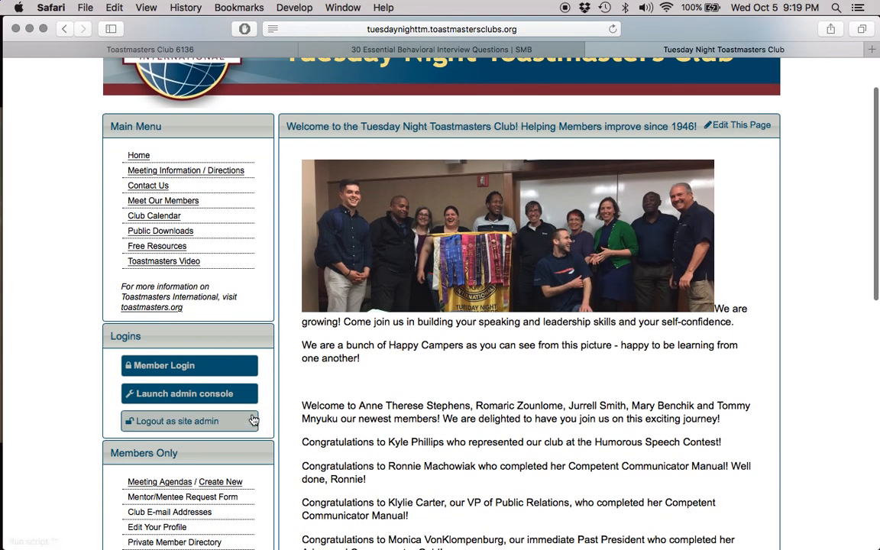
click(234, 402)
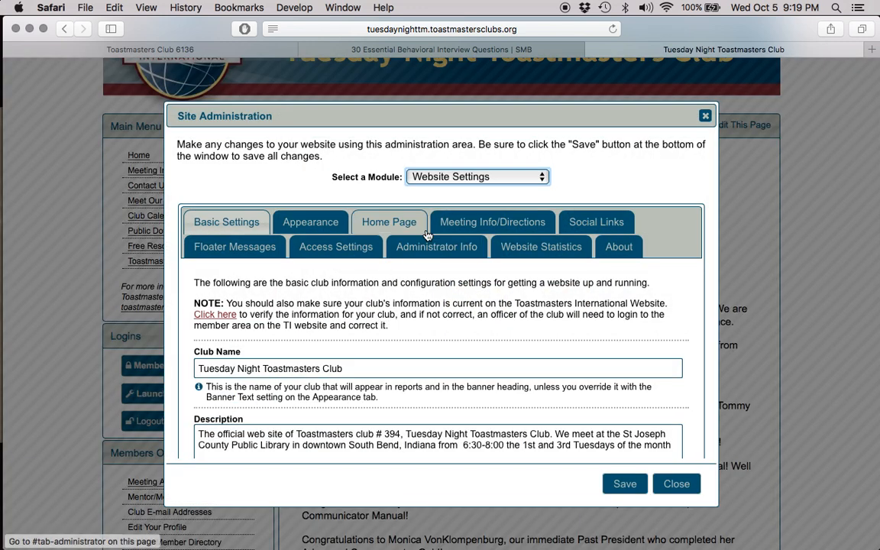
click(440, 246)
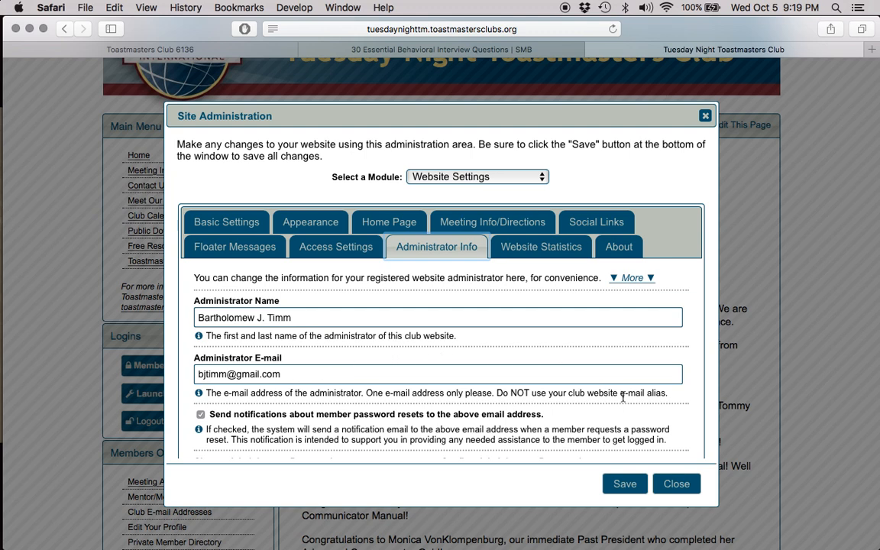
click(632, 278)
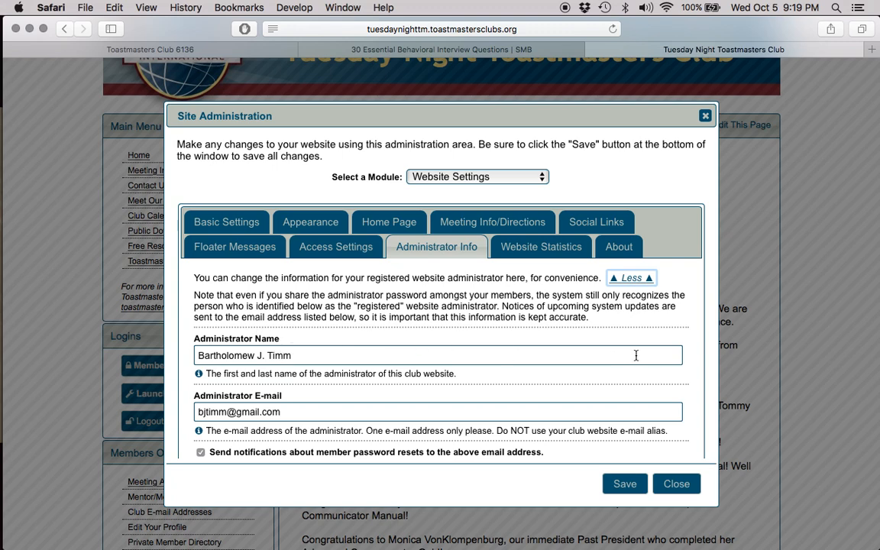
Step: Review the administrator contact, password and admin message fields, then save the settings and close the site administration window
scroll(672, 336, down, 3)
scroll(685, 329, down, 1)
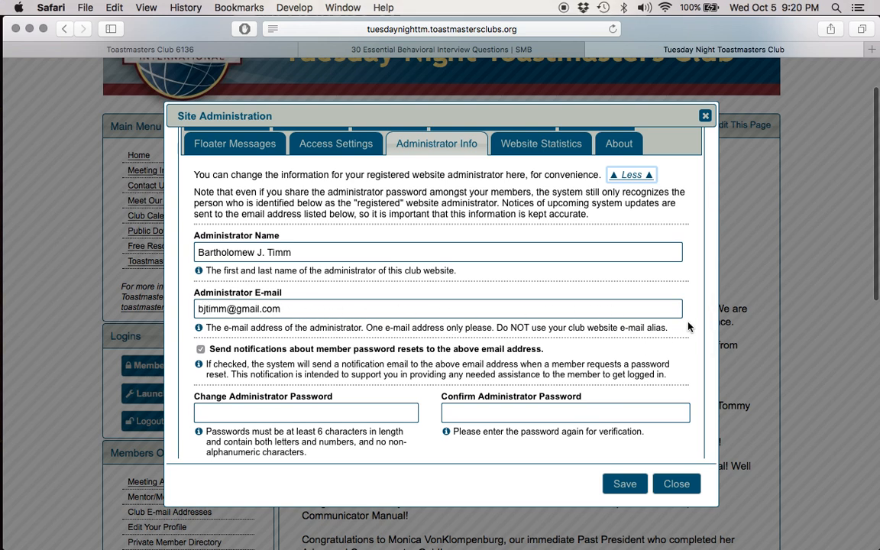
scroll(619, 294, down, 3)
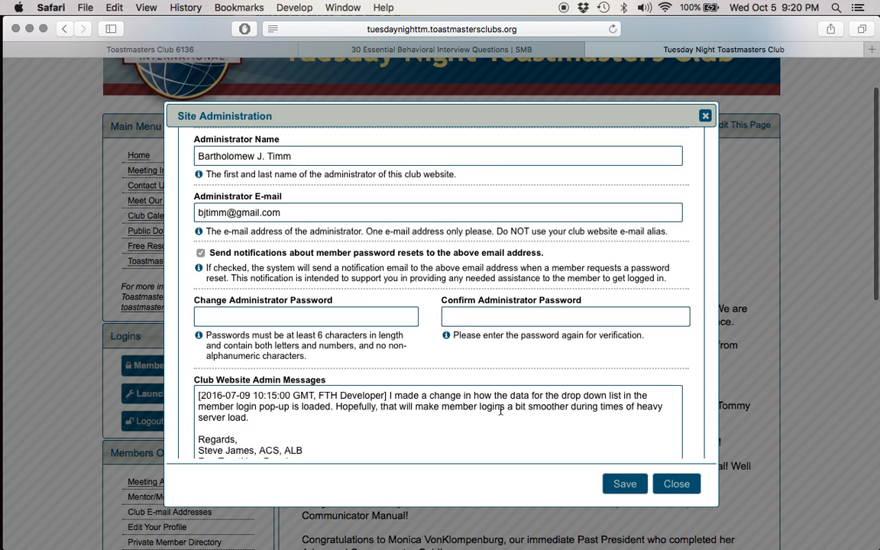
click(625, 484)
click(678, 485)
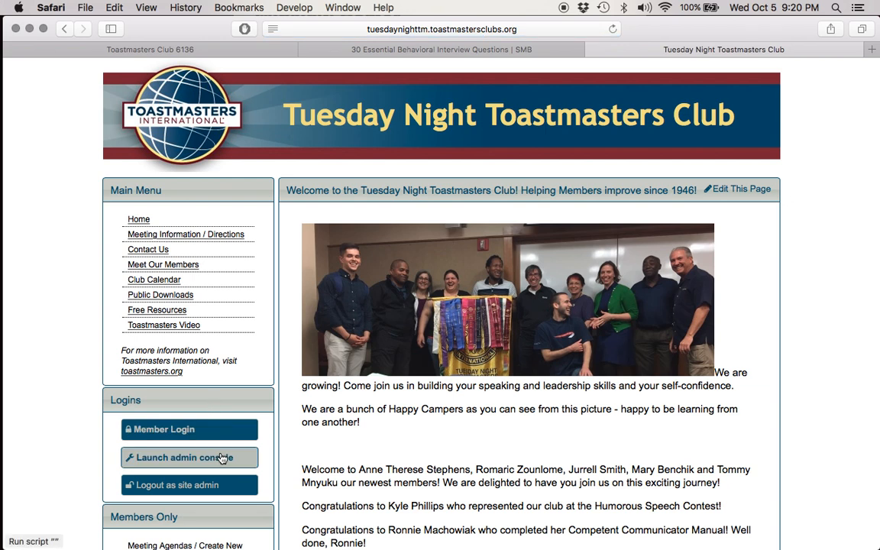
Step: Reopen the admin console and review the website statistics settings, from the hit counter to the Google Analytics script code
click(221, 457)
click(549, 248)
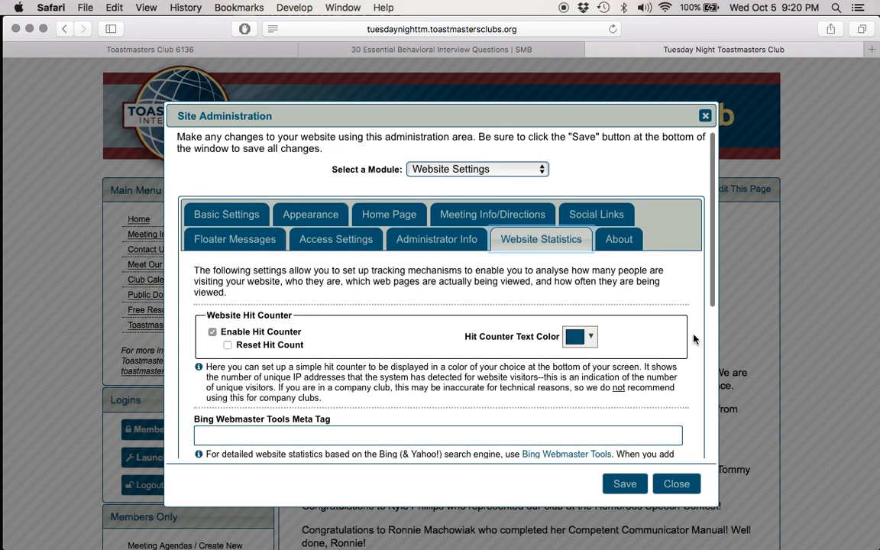
scroll(695, 339, down, 8)
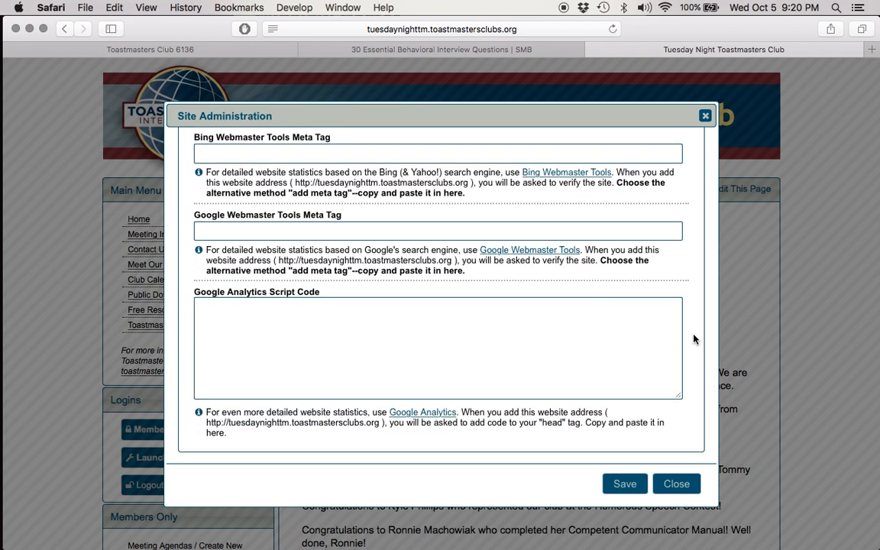
scroll(694, 339, up, 5)
scroll(694, 339, up, 3)
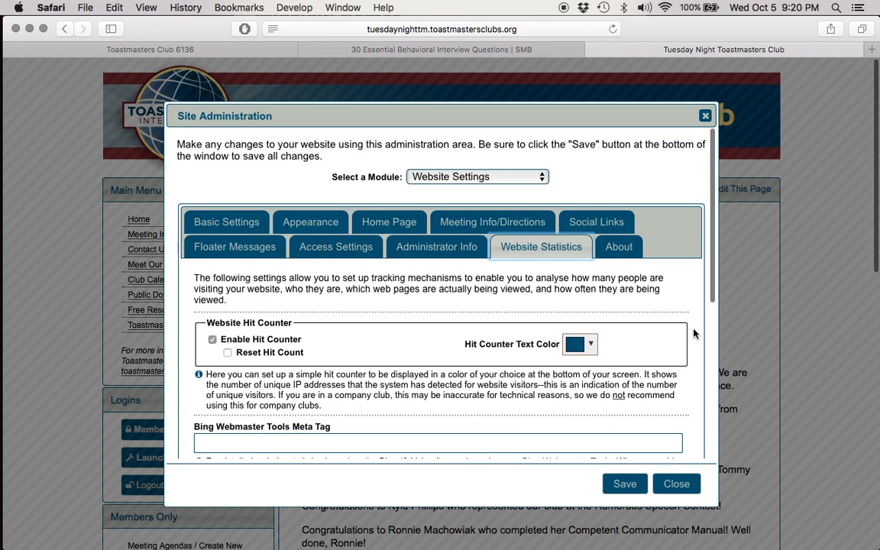
Step: View the About information for FreeToastHost through to the list of tools and code libraries
click(618, 247)
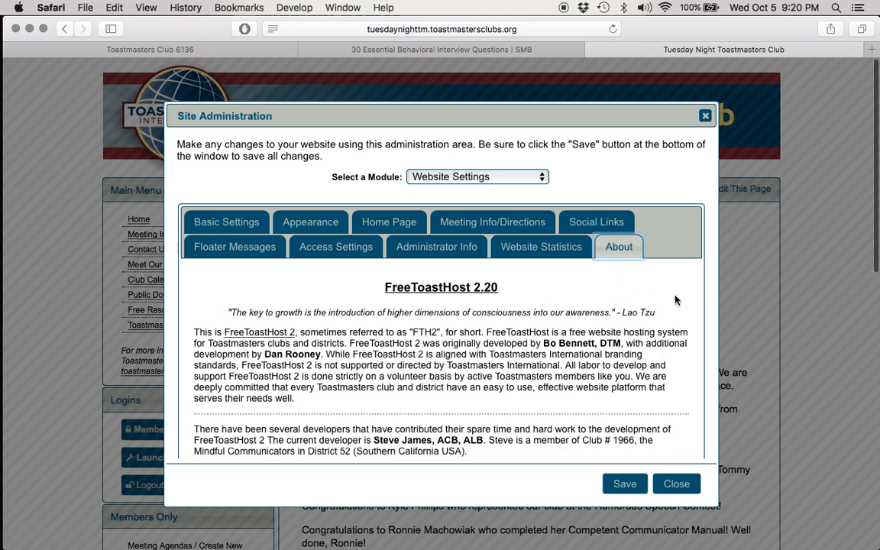
scroll(676, 301, down, 5)
scroll(675, 300, down, 8)
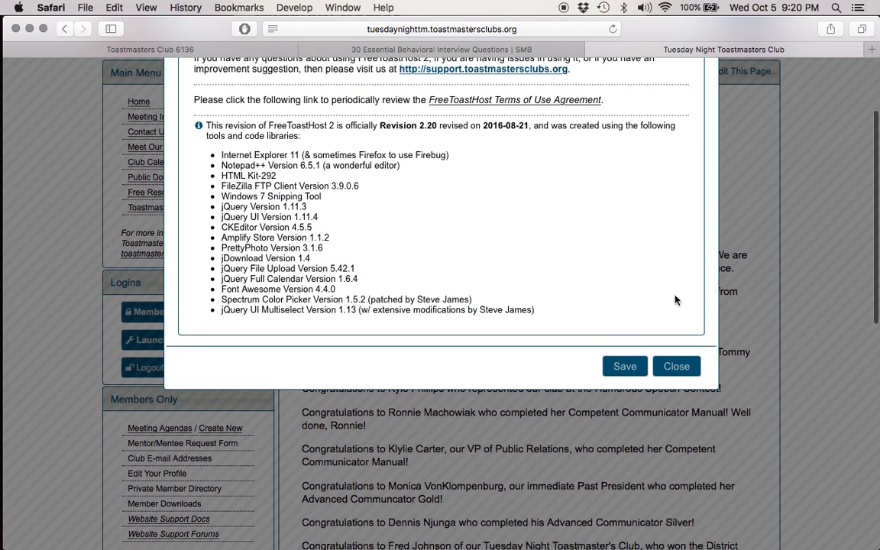
Step: Save and close the site administration window, and log out as site admin
click(627, 365)
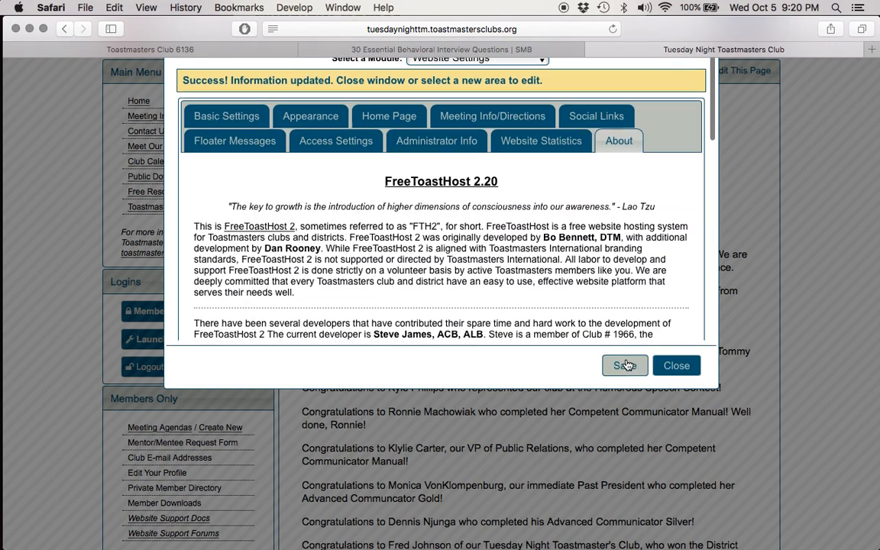
click(674, 365)
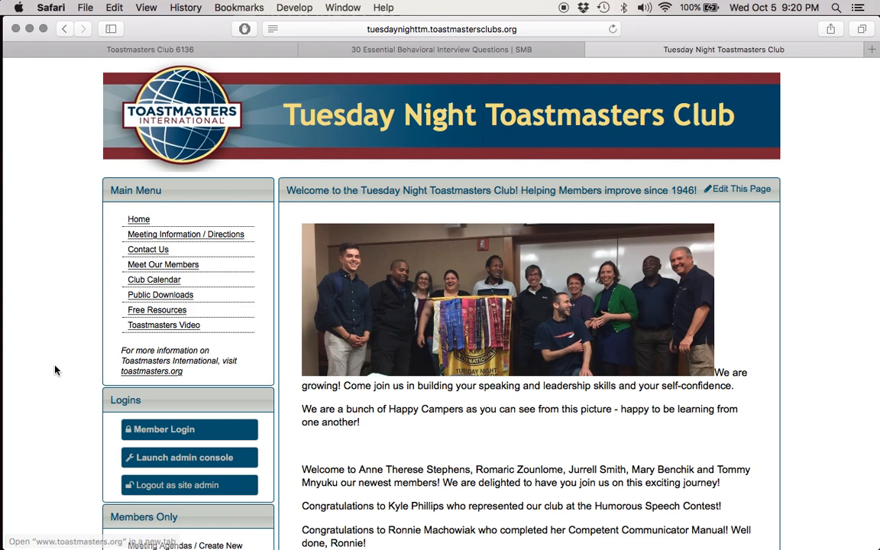
scroll(59, 365, down, 3)
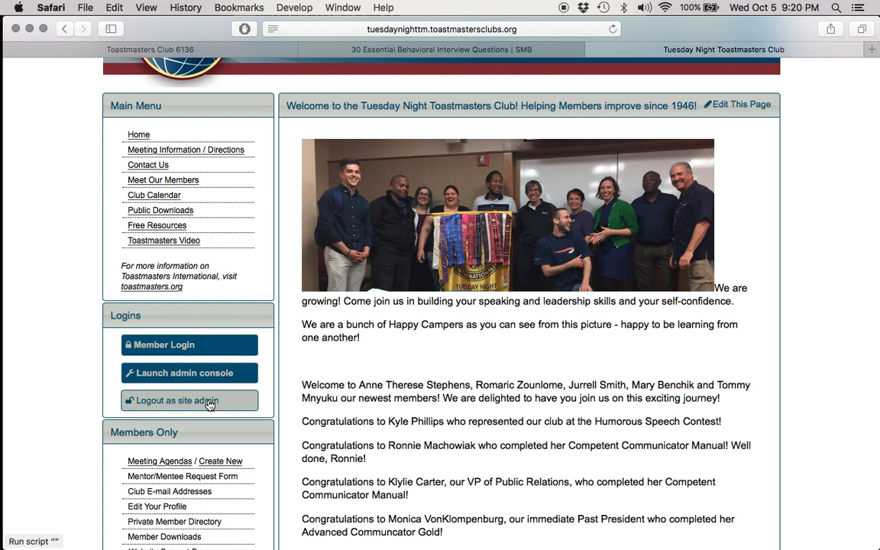
click(209, 403)
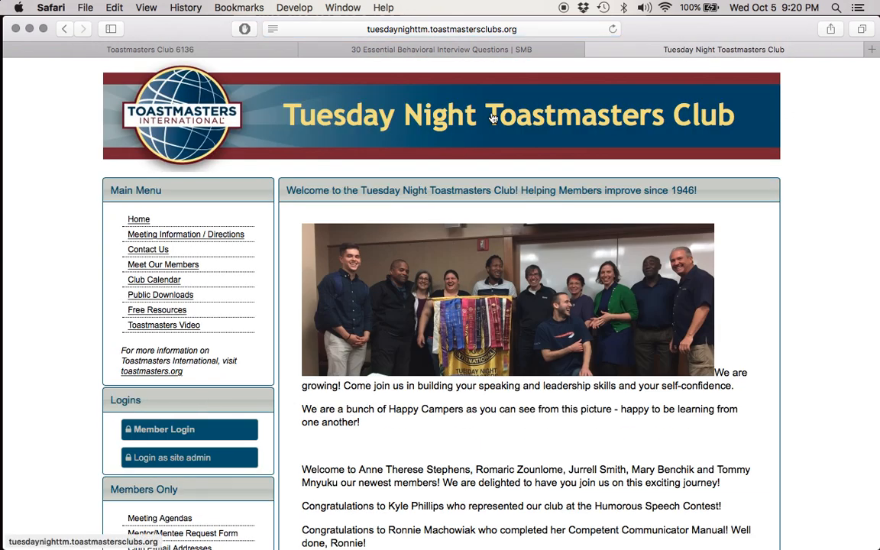